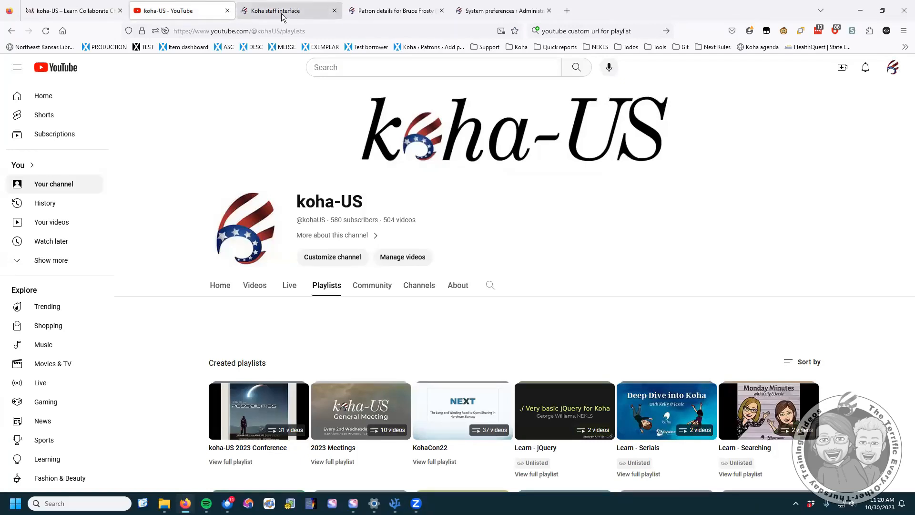
- Go from the Koha staff home page to a blank new Adult patron form via Patrons
{"action": "left_click", "coordinate": [60, 12]}
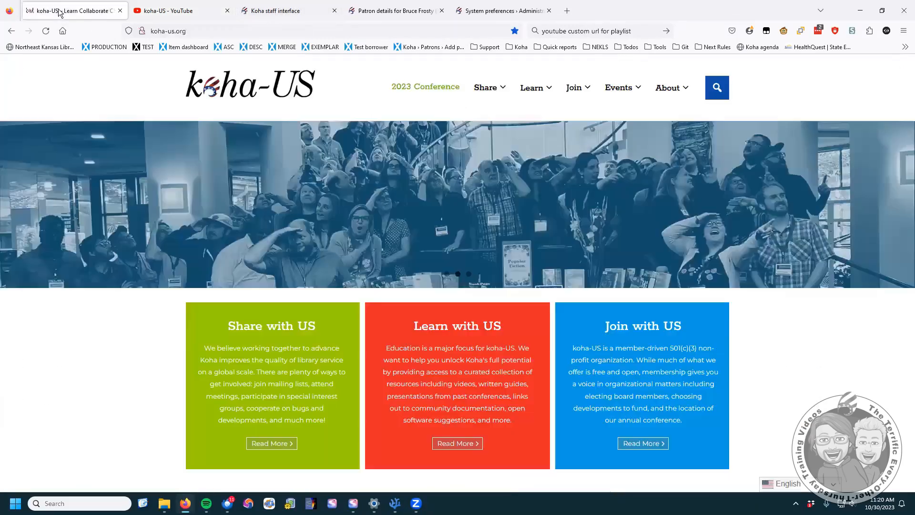
{"action": "left_click", "coordinate": [289, 11]}
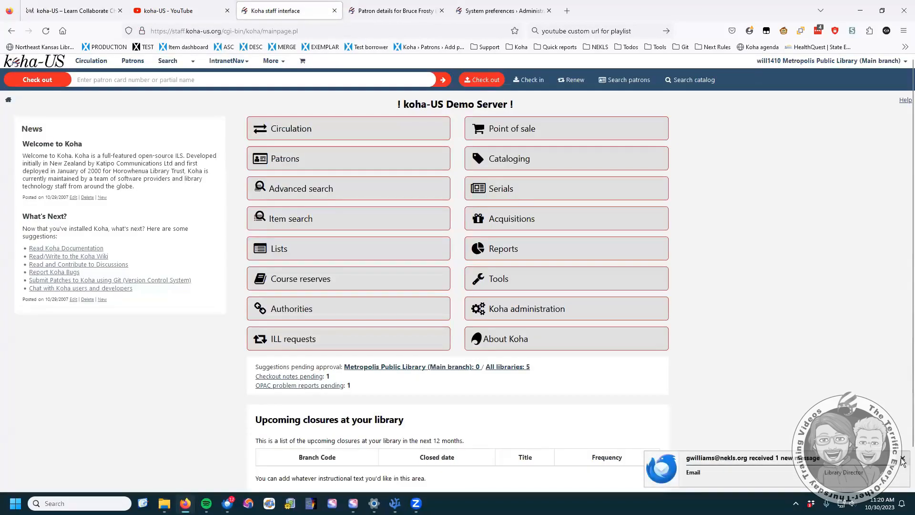
{"action": "left_click", "coordinate": [902, 458]}
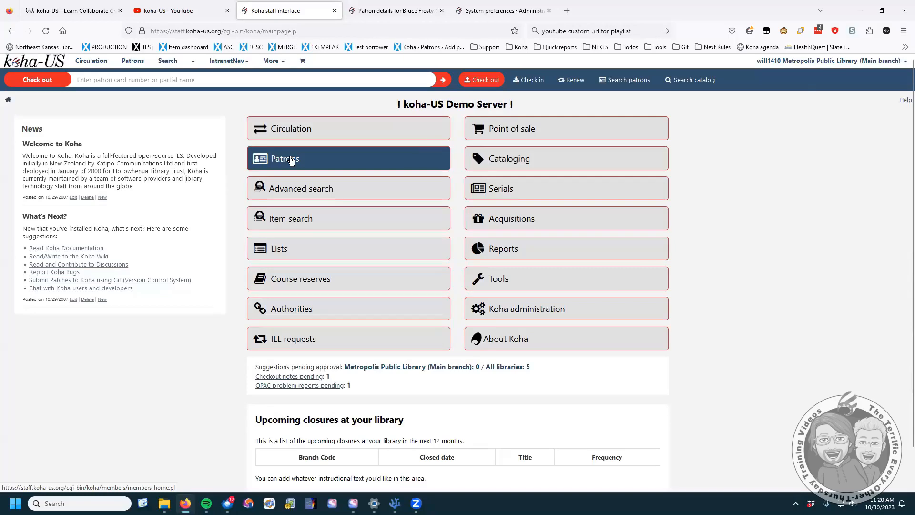
{"action": "left_click", "coordinate": [318, 162]}
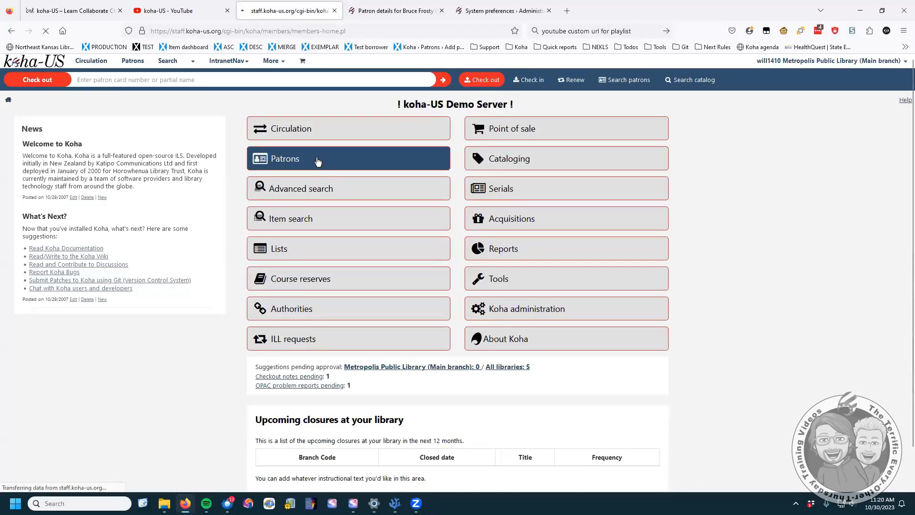
{"action": "left_click", "coordinate": [190, 132]}
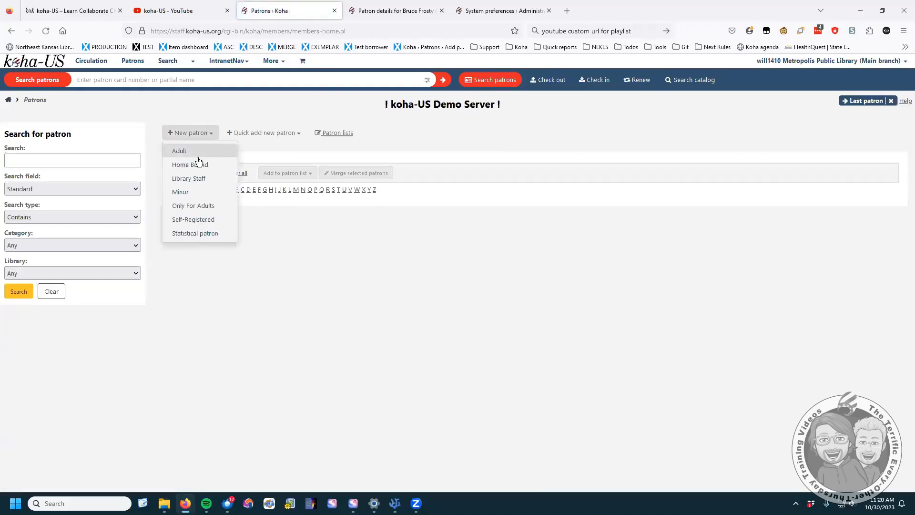
{"action": "left_click", "coordinate": [190, 150]}
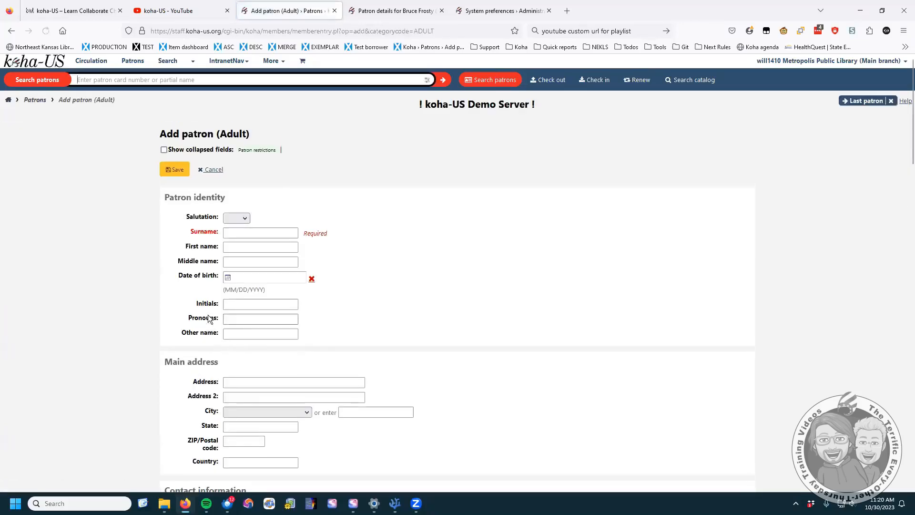
- Enter the patron's surname, first name and library card number
{"action": "left_click", "coordinate": [260, 237]}
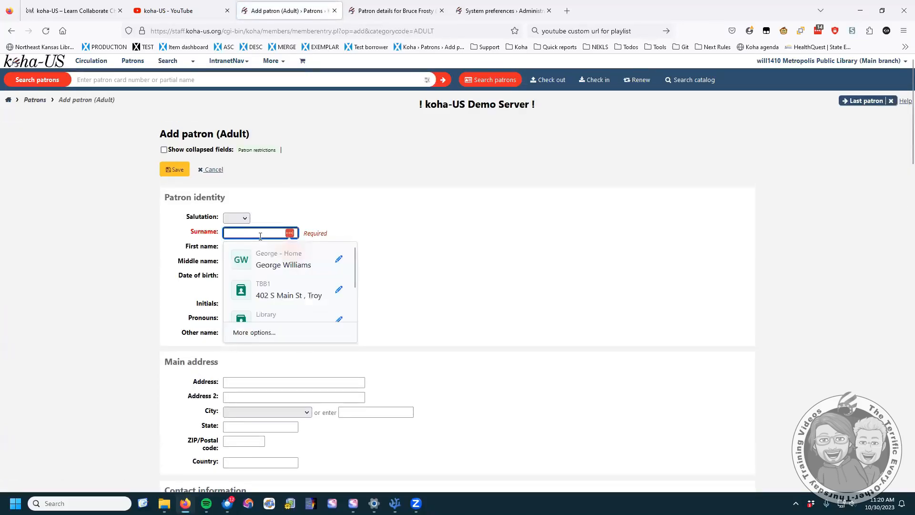
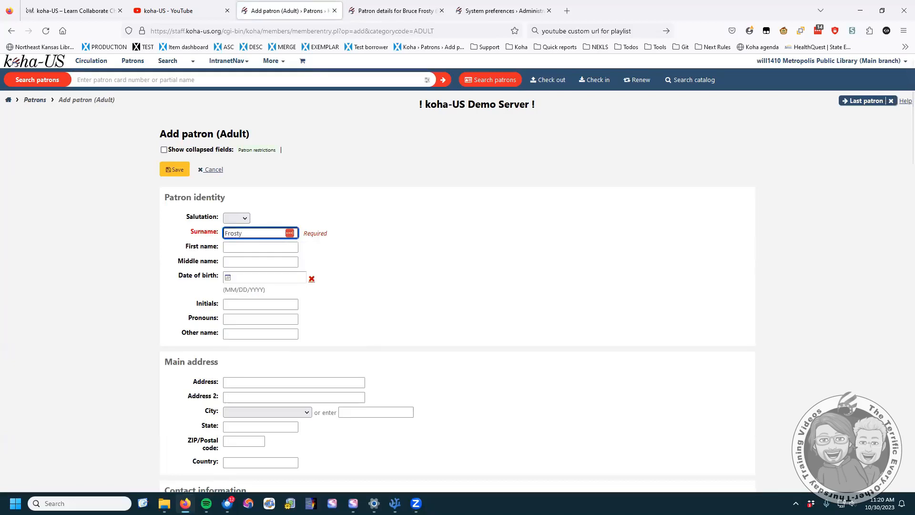
{"action": "left_click", "coordinate": [229, 248]}
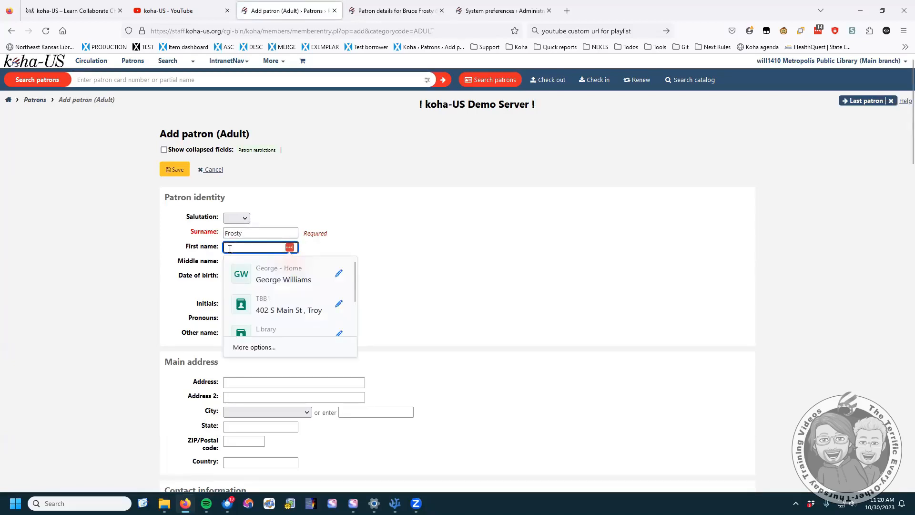
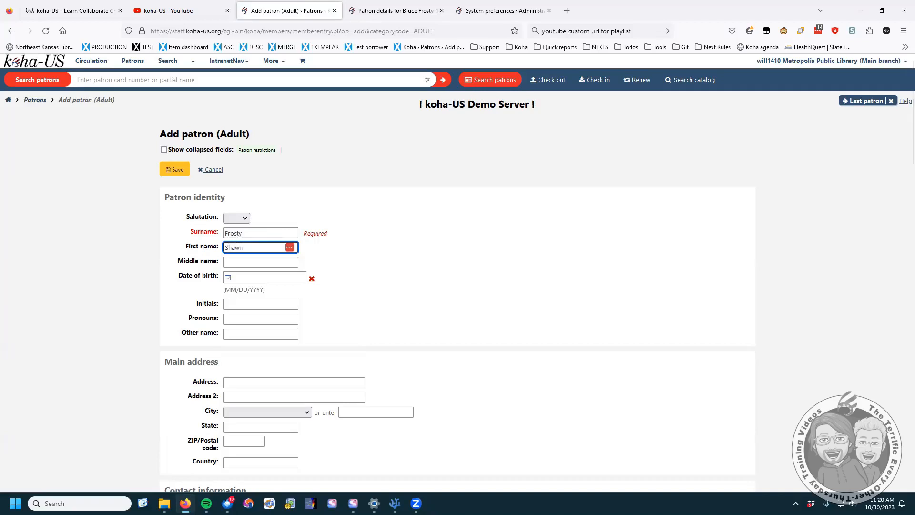
{"action": "scroll", "coordinate": [153, 308], "scroll_direction": "down", "scroll_amount": 9}
{"action": "scroll", "coordinate": [149, 312], "scroll_direction": "down", "scroll_amount": 10}
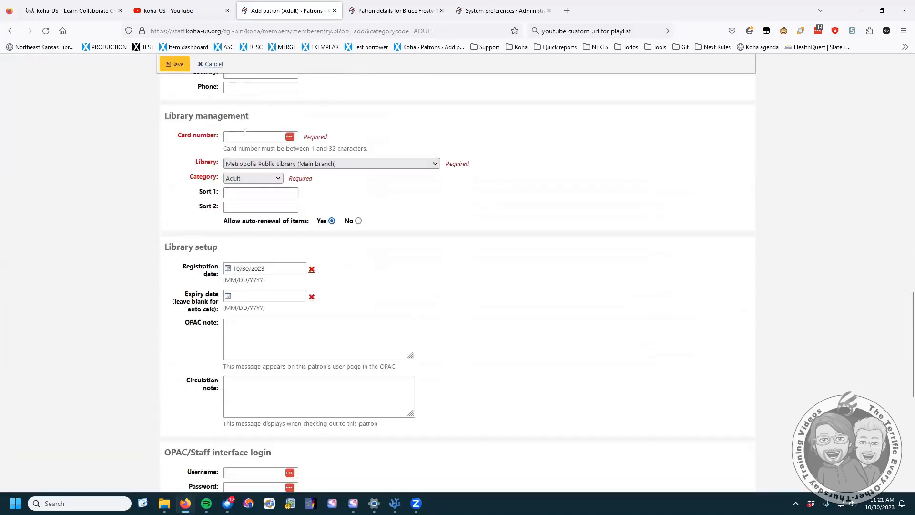
{"action": "left_click", "coordinate": [246, 136]}
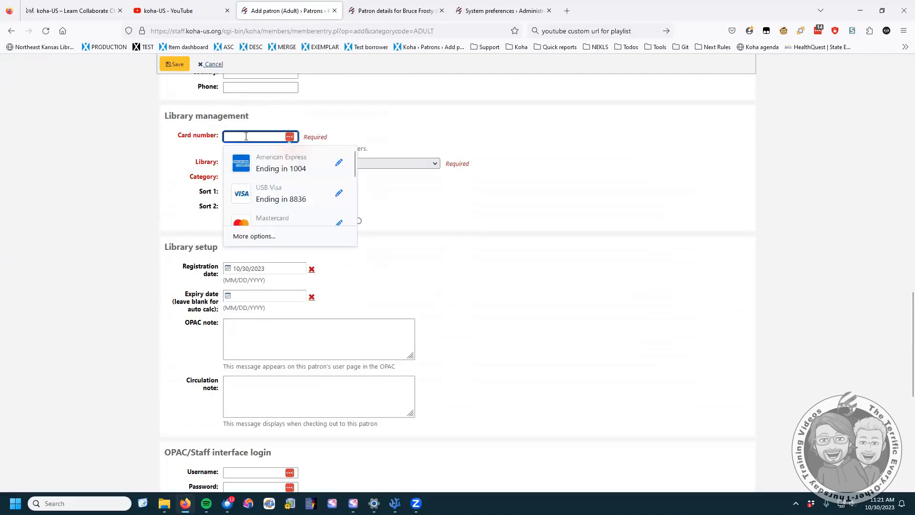
{"action": "type", "text": "458877445"}
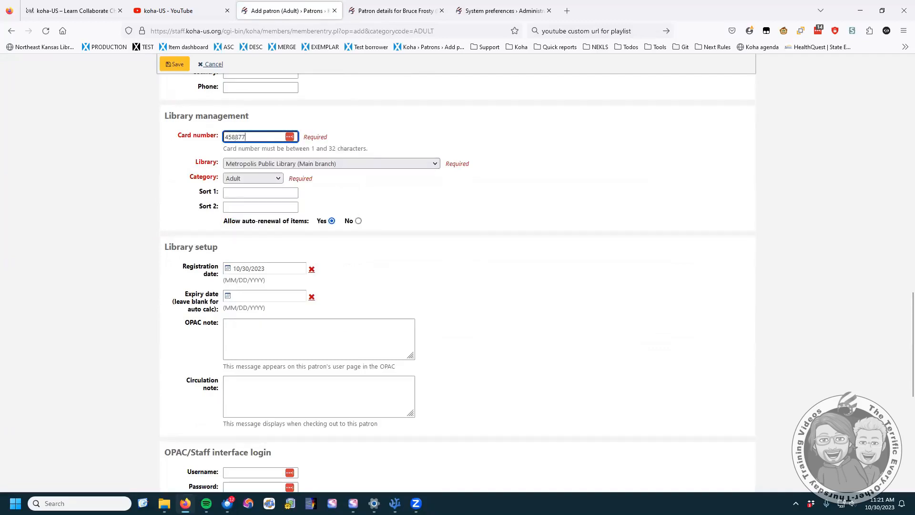
- Copy the card number into the username field and accept the suggested strong password
{"action": "left_click_drag", "start_coordinate": [276, 137], "coordinate": [176, 136]}
{"action": "key", "text": "ctrl+c"}
{"action": "scroll", "coordinate": [157, 156], "scroll_direction": "down", "scroll_amount": 6}
{"action": "left_click", "coordinate": [253, 182]}
{"action": "key", "text": "ctrl+v"}
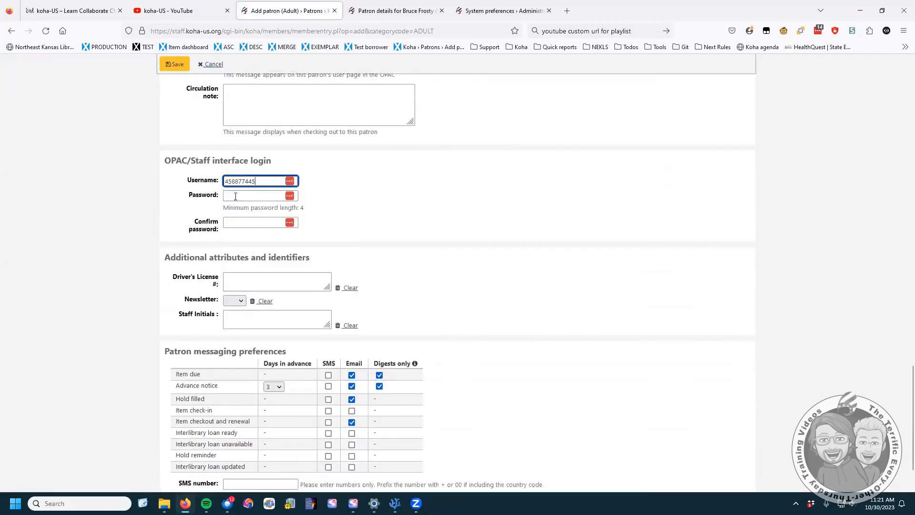
{"action": "left_click", "coordinate": [246, 196]}
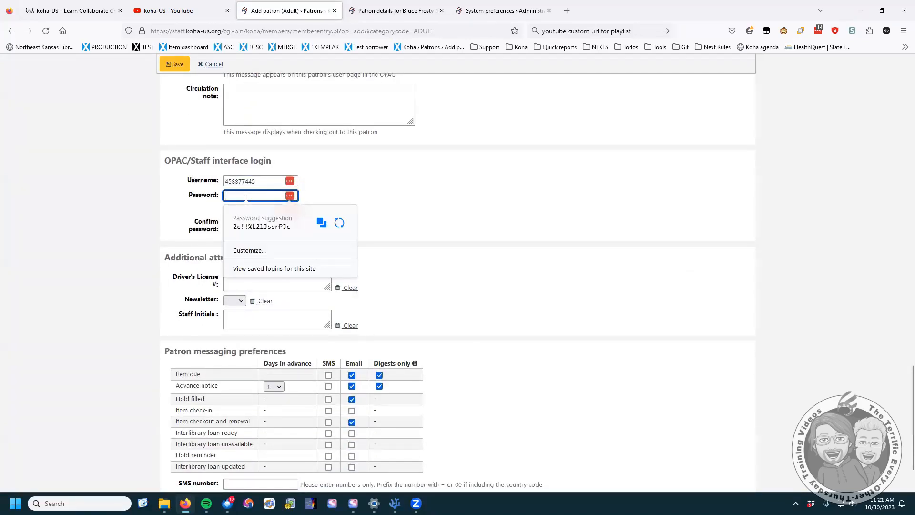
{"action": "type", "text": "password"}
{"action": "left_click", "coordinate": [265, 223]}
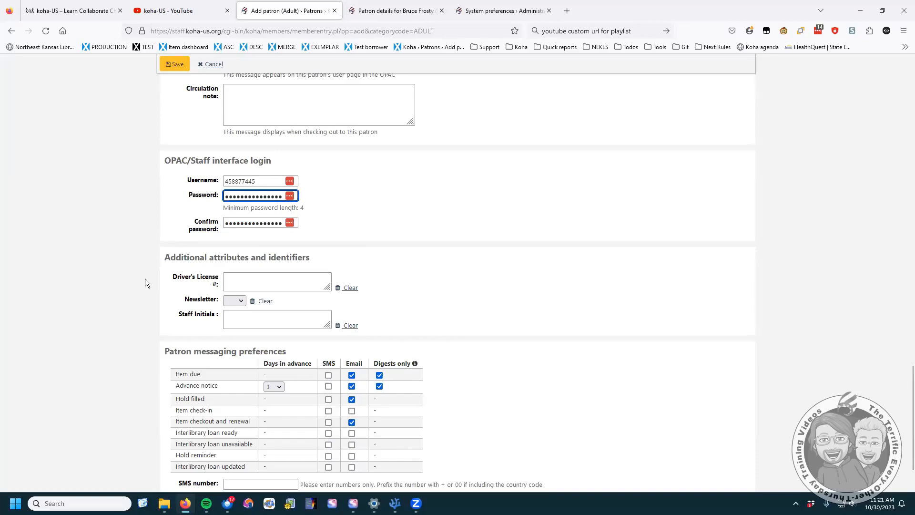
- Toggle the Item due Email and SMS boxes to check that Digests only auto-selects
{"action": "scroll", "coordinate": [159, 316], "scroll_direction": "down", "scroll_amount": 2}
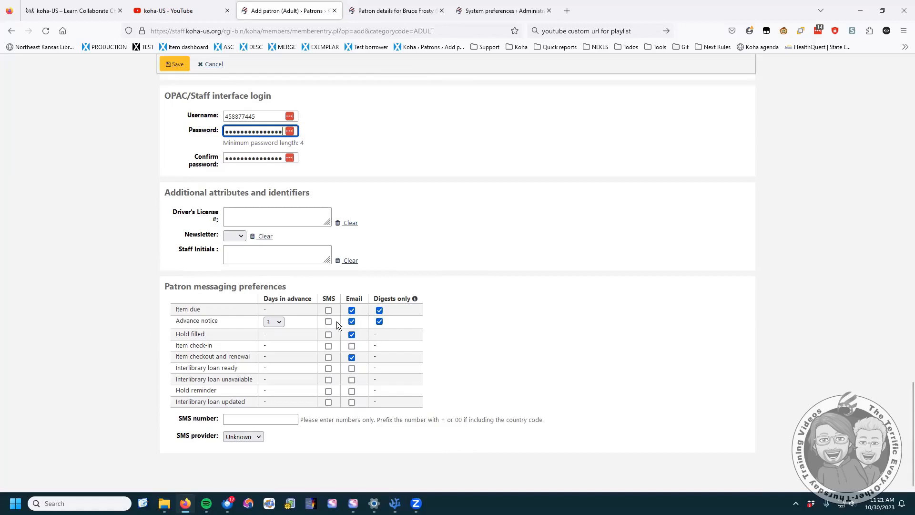
{"action": "left_click", "coordinate": [351, 311]}
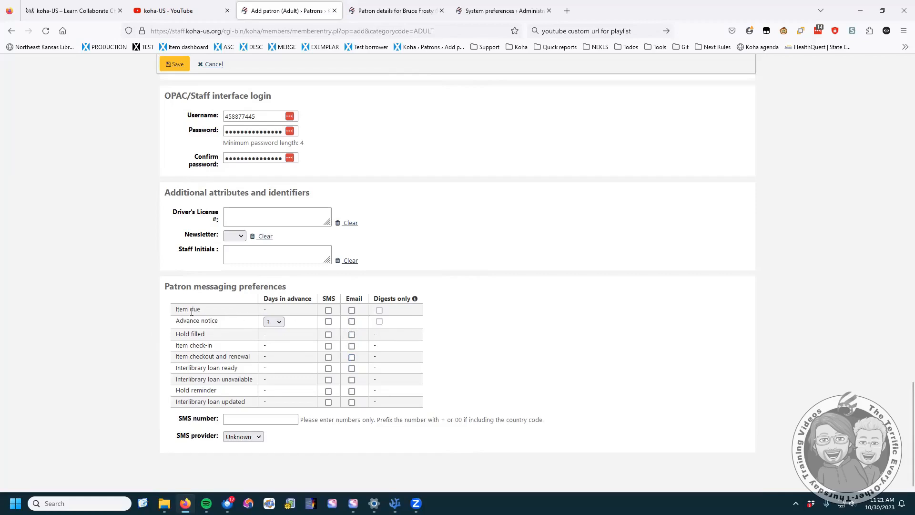
{"action": "left_click", "coordinate": [330, 311]}
{"action": "left_click", "coordinate": [330, 311]}
{"action": "left_click", "coordinate": [351, 312]}
{"action": "left_click", "coordinate": [351, 312]}
{"action": "left_click", "coordinate": [350, 311]}
- Clear Email for Item due and Advance notice, then switch their SMS on and off
{"action": "left_click", "coordinate": [351, 321]}
{"action": "left_click", "coordinate": [349, 310]}
{"action": "left_click", "coordinate": [328, 311]}
{"action": "left_click", "coordinate": [328, 321]}
{"action": "left_click", "coordinate": [328, 311]}
{"action": "left_click", "coordinate": [329, 321]}
- Tick Email for Interlibrary loan ready and retest the Item due and Advance notice Email/SMS toggles
{"action": "left_click", "coordinate": [352, 368]}
{"action": "left_click", "coordinate": [351, 310]}
{"action": "left_click", "coordinate": [352, 321]}
{"action": "left_click", "coordinate": [351, 310]}
{"action": "left_click", "coordinate": [352, 310]}
{"action": "left_click", "coordinate": [328, 310]}
{"action": "left_click", "coordinate": [351, 310]}
{"action": "left_click", "coordinate": [329, 310]}
- Cancel the unsaved patron and return to the IntranetUserJS system preference
{"action": "scroll", "coordinate": [485, 363], "scroll_direction": "up", "scroll_amount": 15}
{"action": "left_click", "coordinate": [215, 64]}
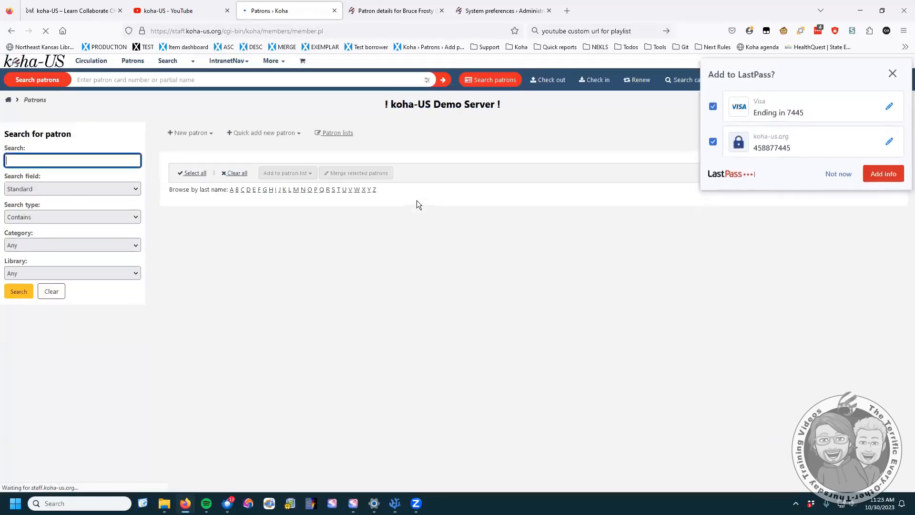
{"action": "left_click", "coordinate": [207, 133]}
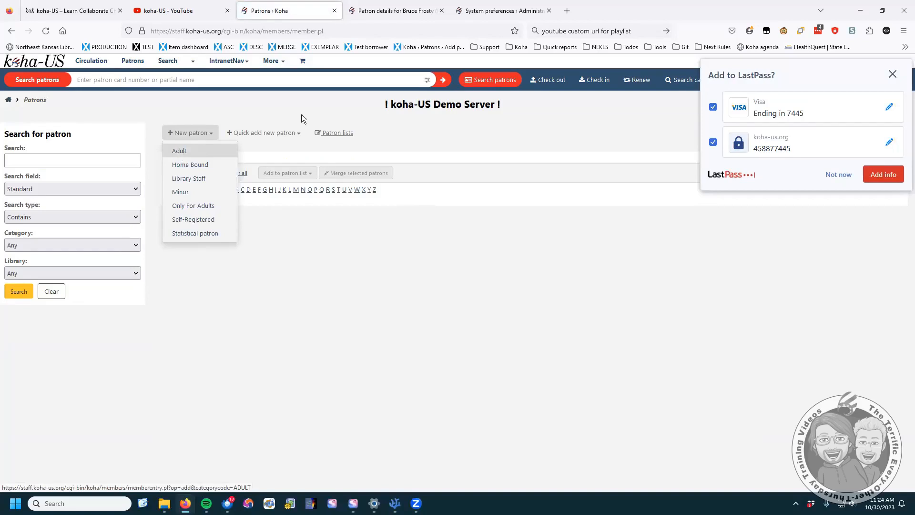
{"action": "left_click", "coordinate": [483, 10]}
{"action": "scroll", "coordinate": [459, 296], "scroll_direction": "up", "scroll_amount": 10}
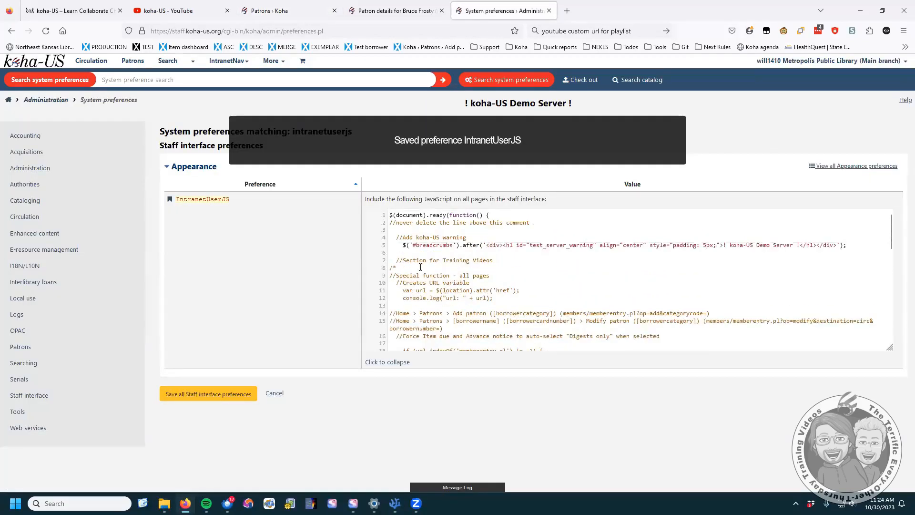
{"action": "left_click_drag", "start_coordinate": [396, 268], "coordinate": [373, 267]}
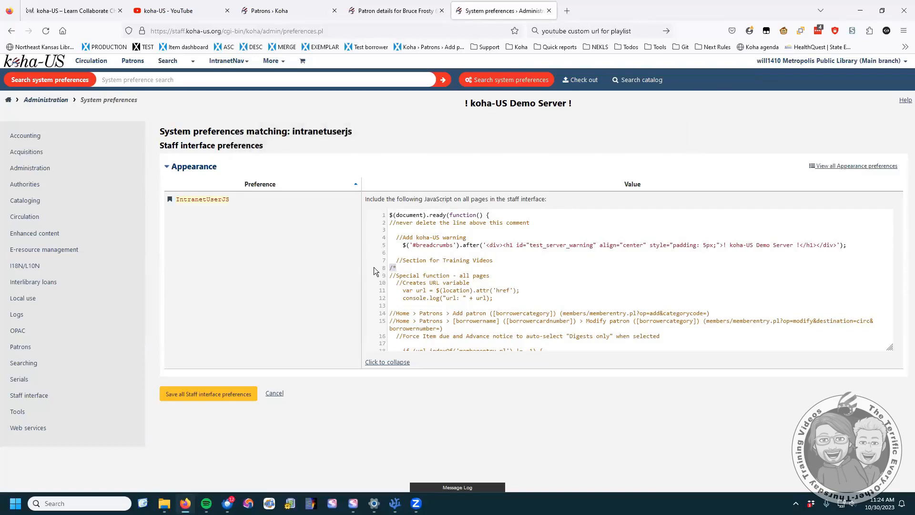
{"action": "key", "text": "BackSpace"}
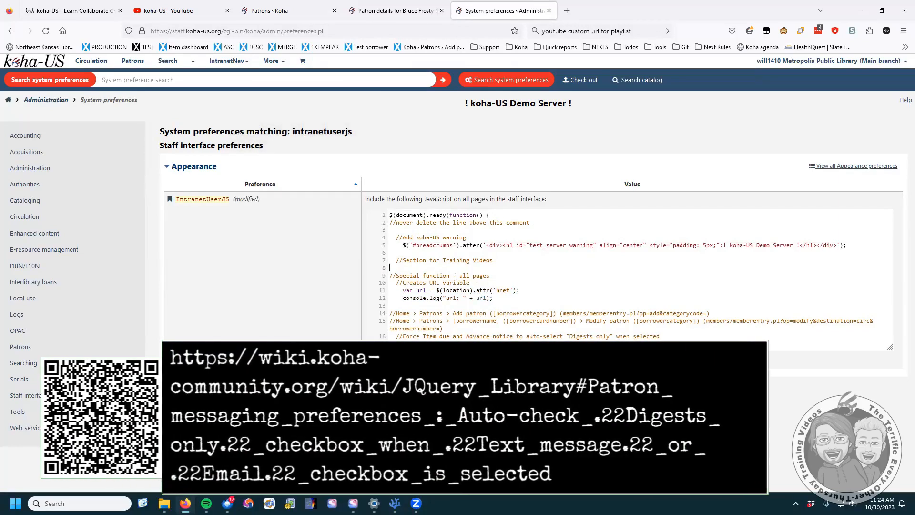
{"action": "scroll", "coordinate": [455, 276], "scroll_direction": "down", "scroll_amount": 2}
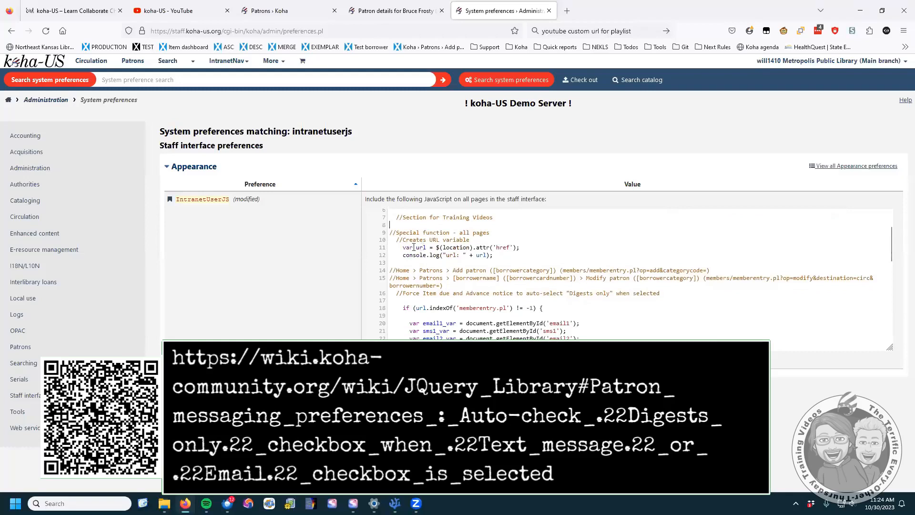
{"action": "left_click_drag", "start_coordinate": [402, 247], "coordinate": [426, 249]}
{"action": "left_click", "coordinate": [416, 248]}
{"action": "left_click", "coordinate": [355, 30]}
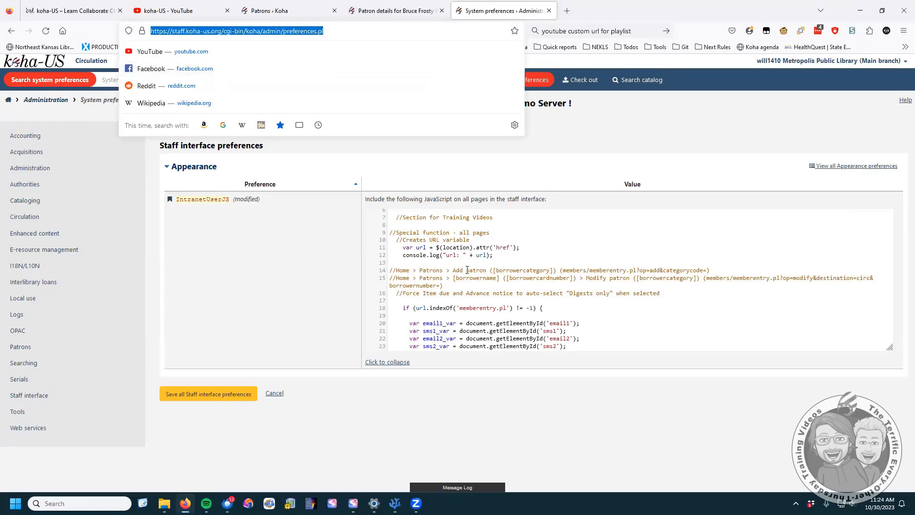
{"action": "scroll", "coordinate": [467, 270], "scroll_direction": "down", "scroll_amount": 2}
{"action": "scroll", "coordinate": [467, 269], "scroll_direction": "up", "scroll_amount": 1}
{"action": "left_click", "coordinate": [434, 253]}
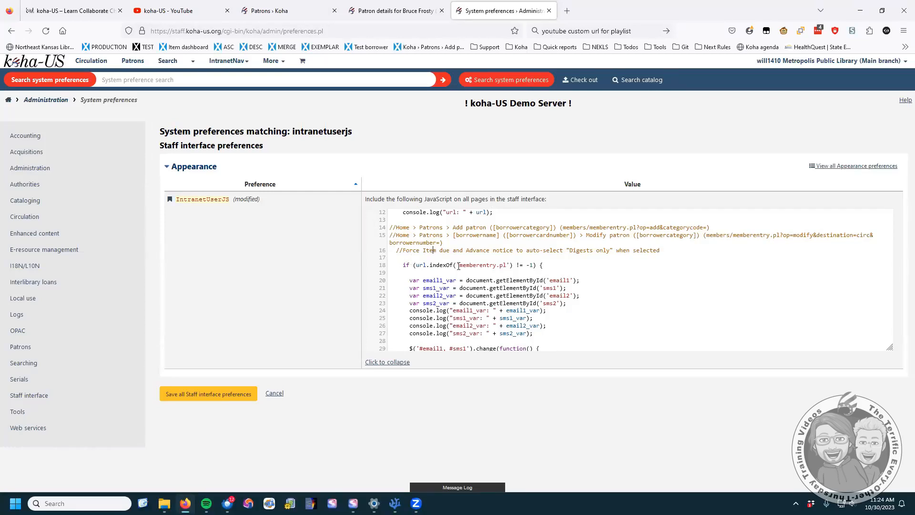
{"action": "left_click_drag", "start_coordinate": [460, 265], "coordinate": [509, 265]}
{"action": "scroll", "coordinate": [490, 284], "scroll_direction": "down", "scroll_amount": 2}
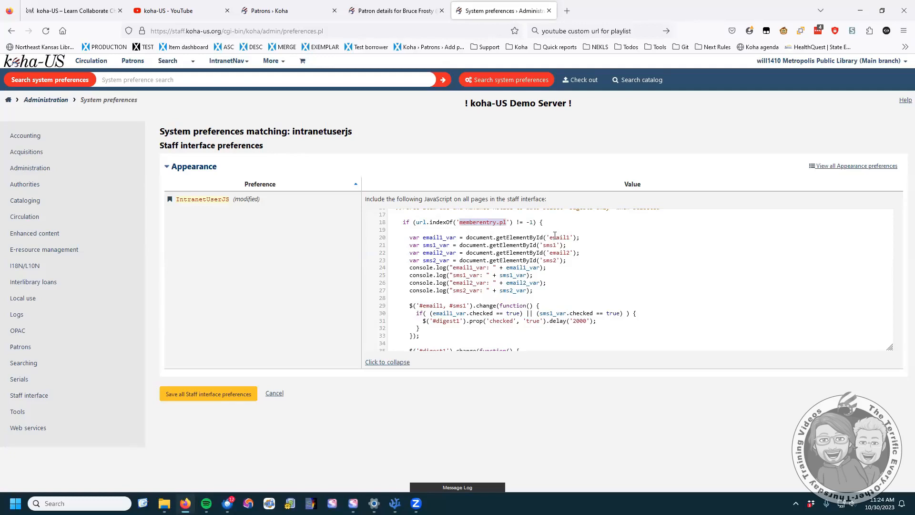
{"action": "left_click_drag", "start_coordinate": [549, 237], "coordinate": [568, 235]}
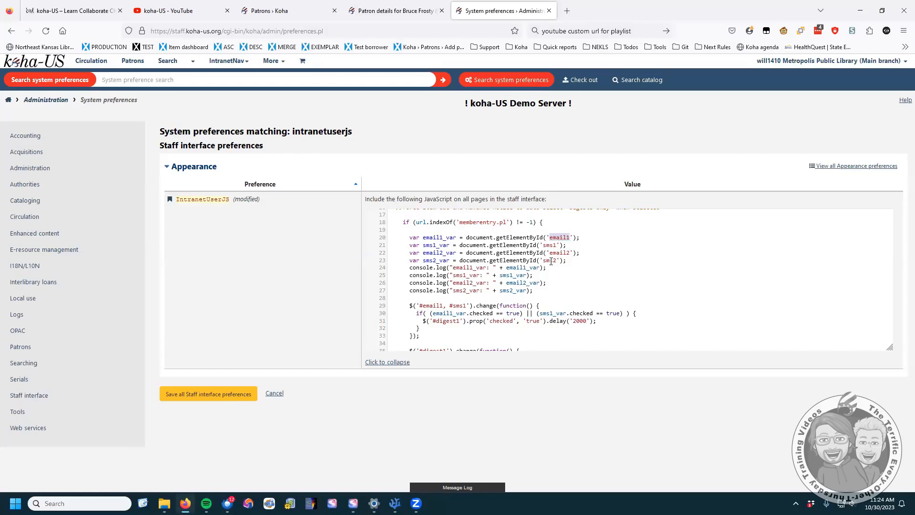
- Open the test patron's messaging preferences for editing from their details page
{"action": "left_click", "coordinate": [394, 9]}
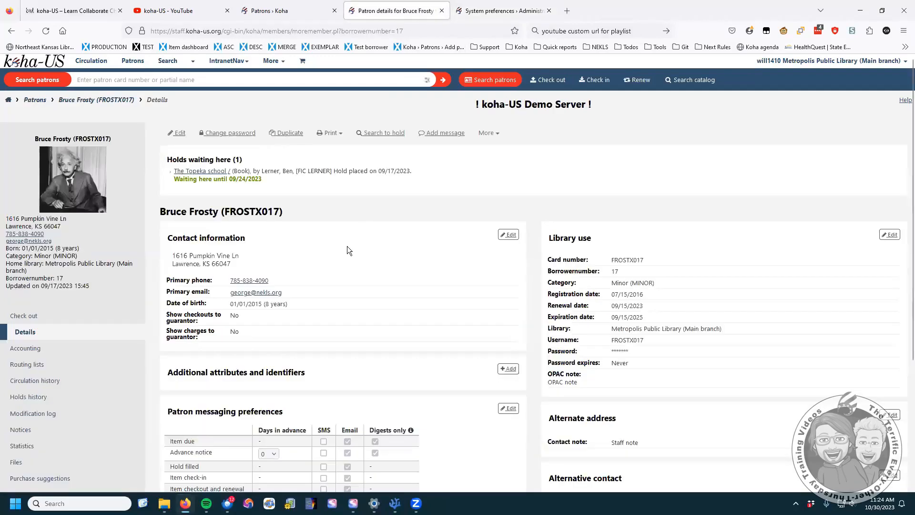
{"action": "scroll", "coordinate": [469, 315], "scroll_direction": "down", "scroll_amount": 4}
{"action": "left_click", "coordinate": [508, 235]}
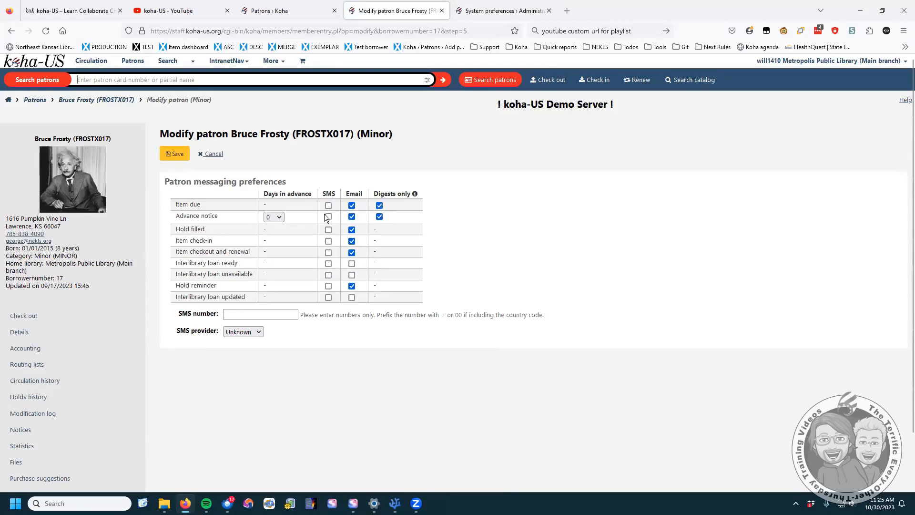
- Review console logging lines 24–27 in IntranetUserJS, then open developer tools on the patron form
{"action": "left_click", "coordinate": [503, 10]}
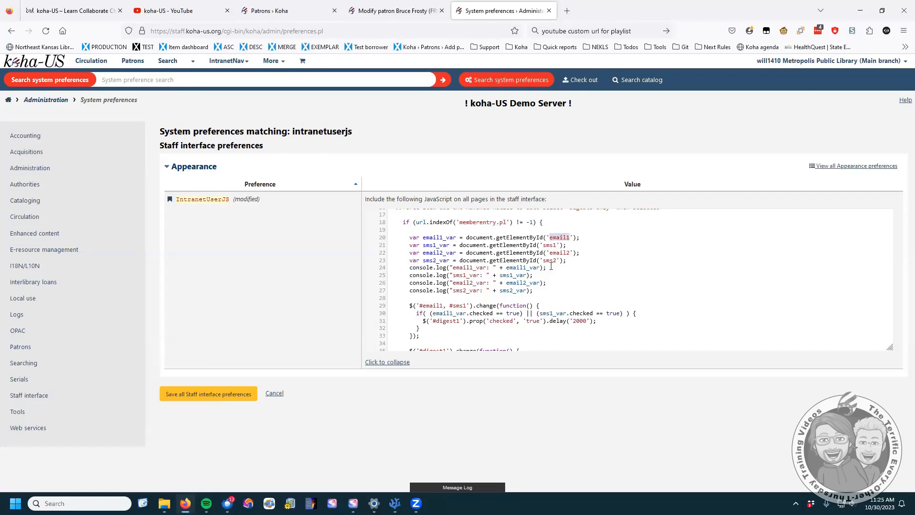
{"action": "scroll", "coordinate": [524, 259], "scroll_direction": "down", "scroll_amount": 5}
{"action": "scroll", "coordinate": [537, 251], "scroll_direction": "up", "scroll_amount": 4}
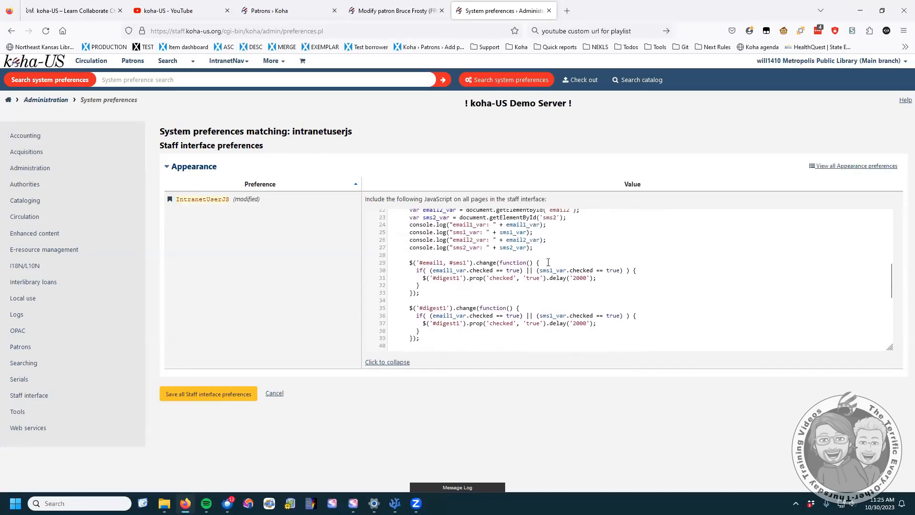
{"action": "left_click_drag", "start_coordinate": [537, 251], "coordinate": [384, 226]}
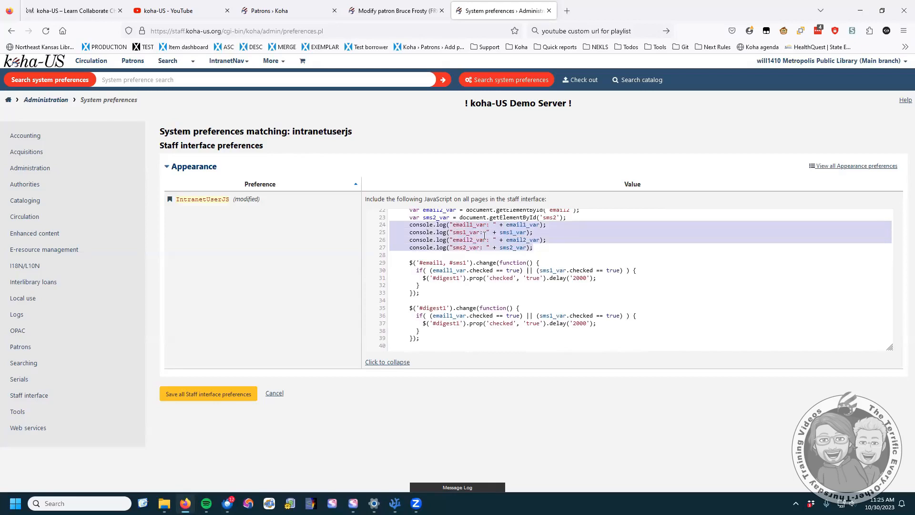
{"action": "left_click", "coordinate": [387, 10]}
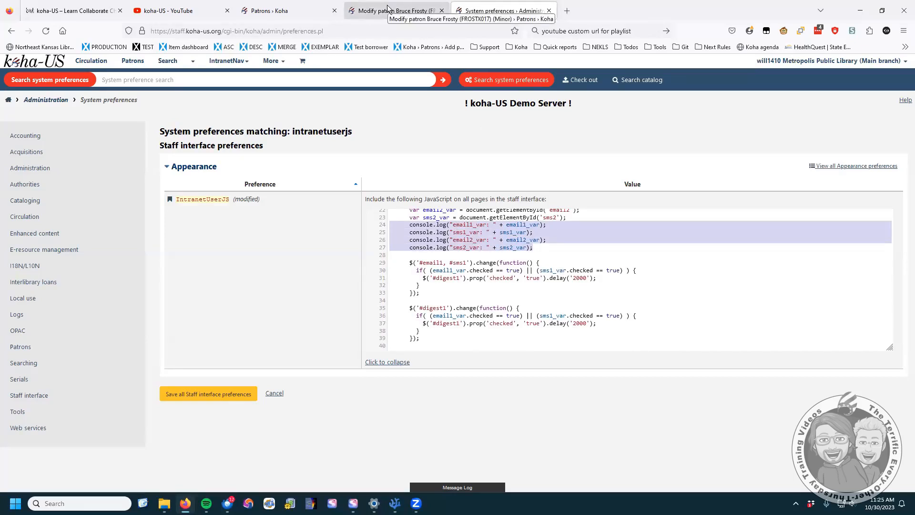
{"action": "key", "text": "F12"}
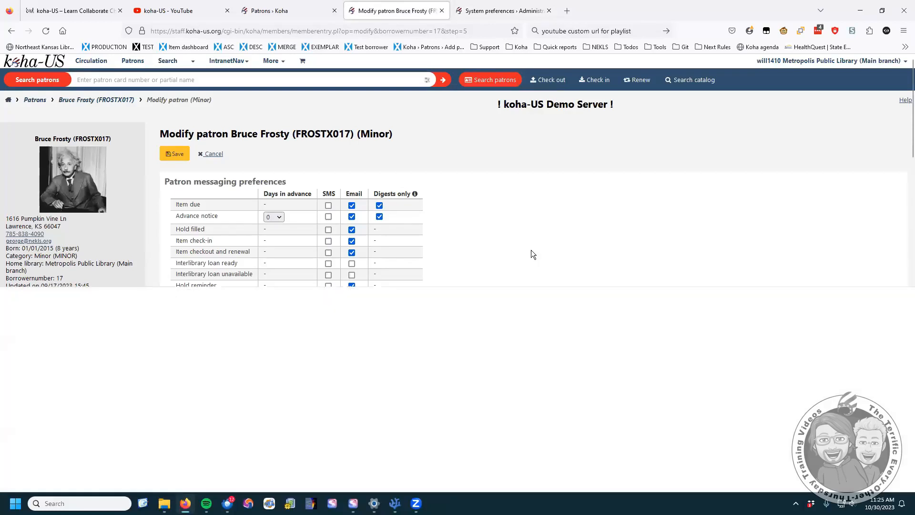
- Show the Console, save IntranetUserJS, and reload the patron edit form to log the variables
{"action": "left_click", "coordinate": [81, 294]}
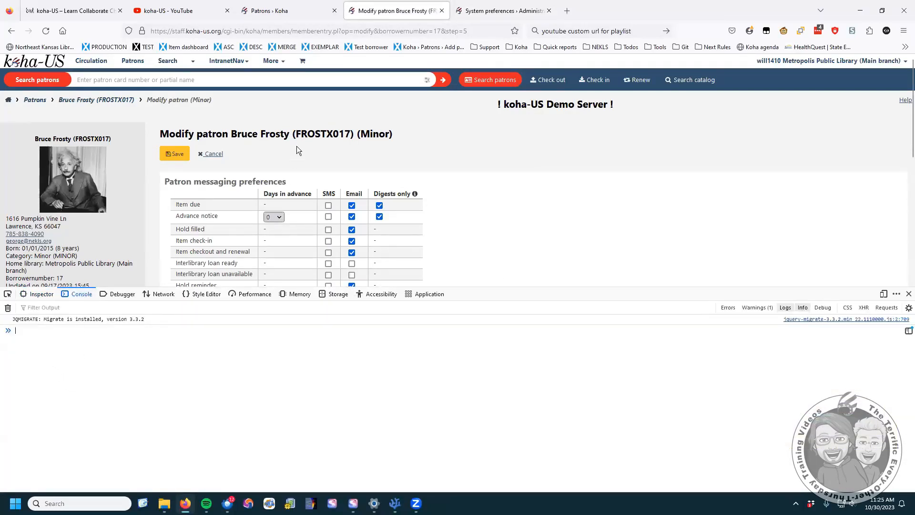
{"action": "left_click", "coordinate": [501, 10]}
{"action": "scroll", "coordinate": [480, 280], "scroll_direction": "down", "scroll_amount": 2}
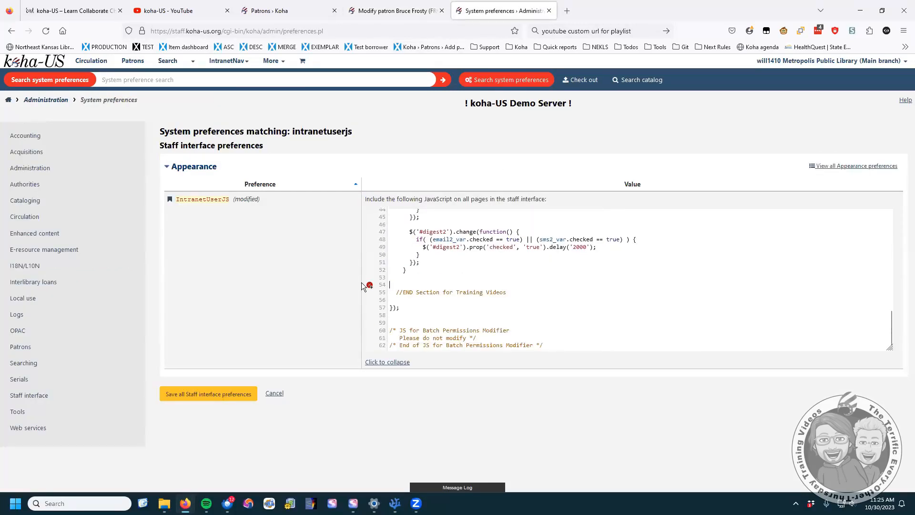
{"action": "left_click", "coordinate": [225, 394]}
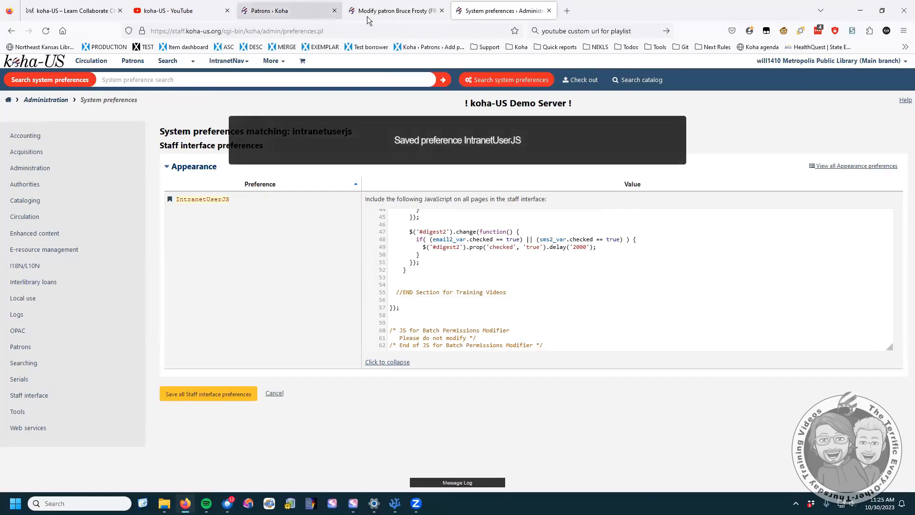
{"action": "left_click", "coordinate": [393, 11]}
{"action": "left_click", "coordinate": [45, 31]}
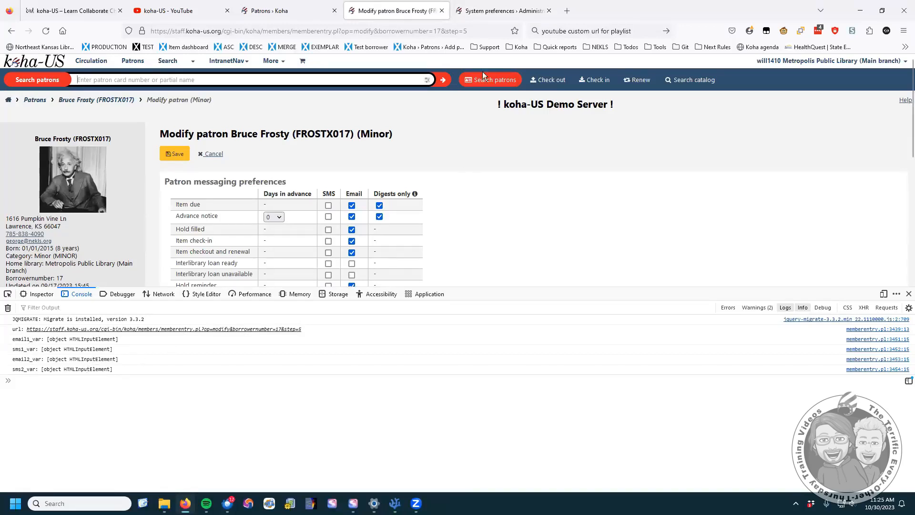
- Point out the #email1 selector on line 29 of the IntranetUserJS script
{"action": "left_click", "coordinate": [491, 11]}
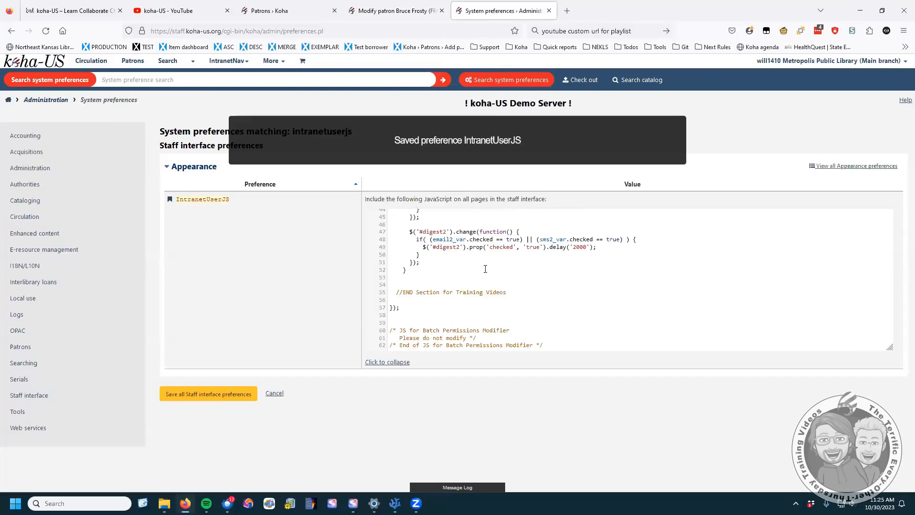
{"action": "scroll", "coordinate": [484, 267], "scroll_direction": "up", "scroll_amount": 5}
{"action": "scroll", "coordinate": [484, 267], "scroll_direction": "up", "scroll_amount": 5}
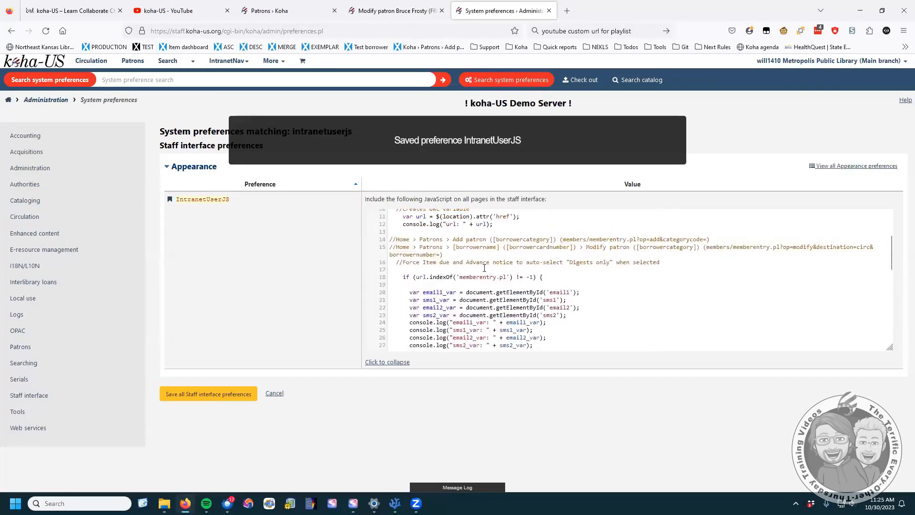
{"action": "scroll", "coordinate": [486, 270], "scroll_direction": "down", "scroll_amount": 5}
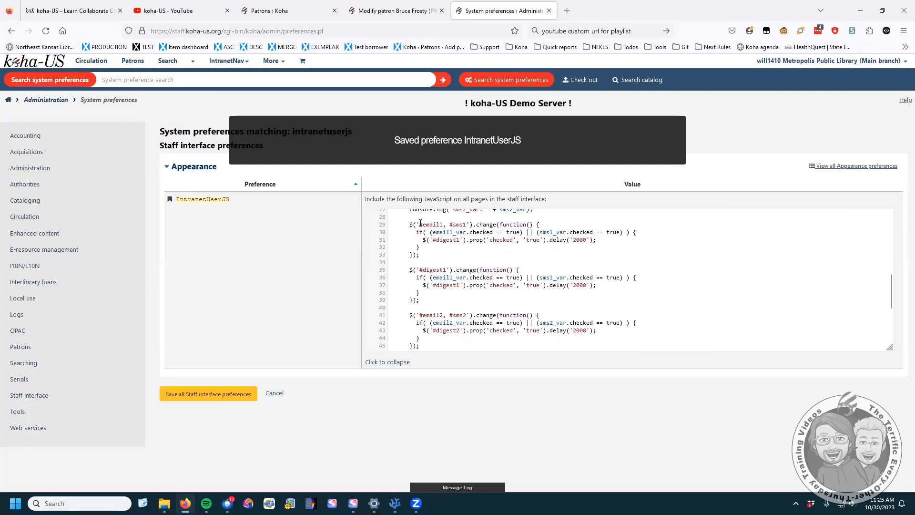
{"action": "left_click_drag", "start_coordinate": [419, 224], "coordinate": [467, 224]}
- Close the developer tools on the patron edit form
{"action": "left_click", "coordinate": [389, 10]}
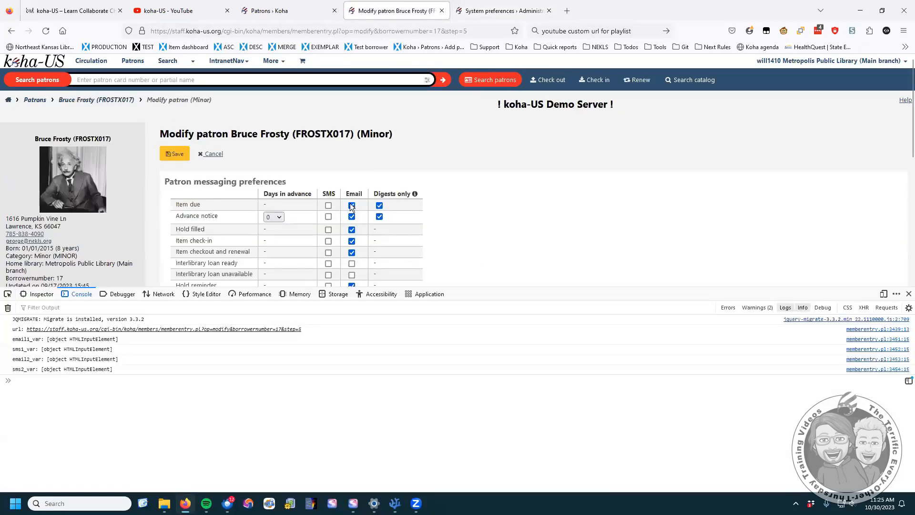
{"action": "left_click", "coordinate": [908, 294]}
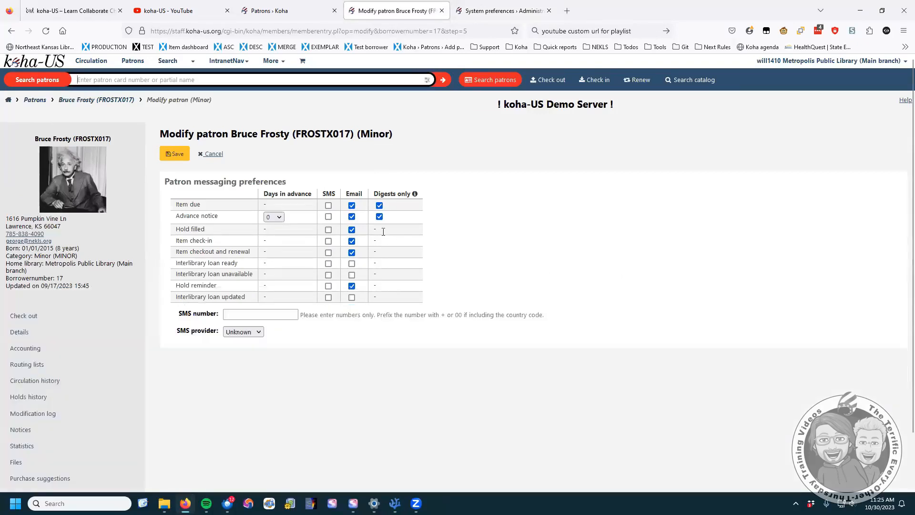
{"action": "left_click", "coordinate": [477, 16]}
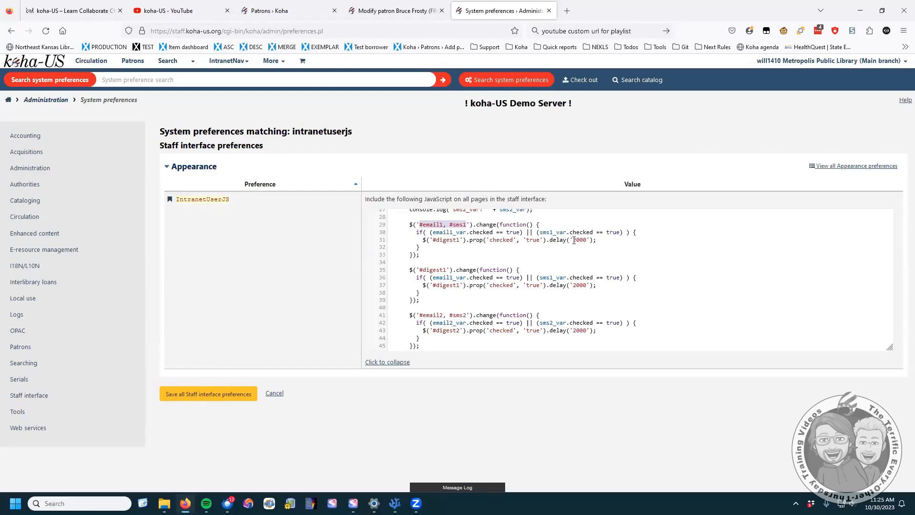
{"action": "left_click", "coordinate": [396, 13]}
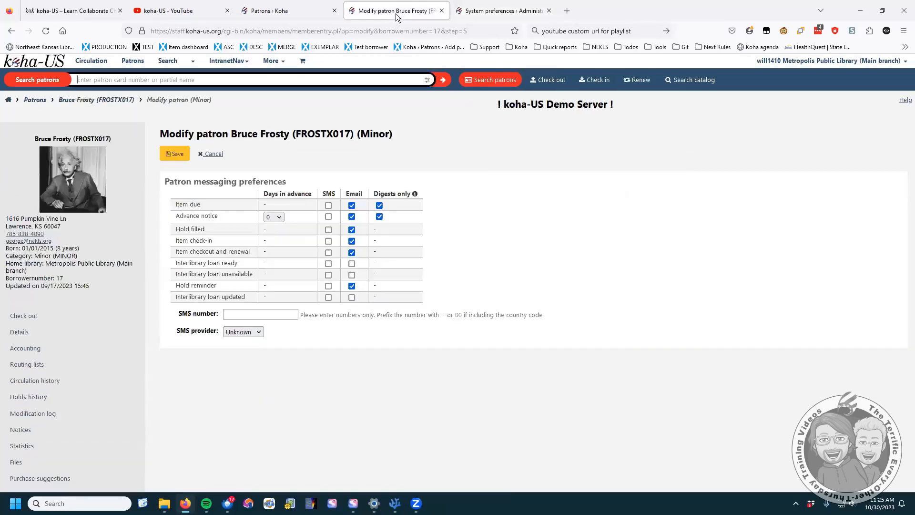
- Untick Email for Item due and Advance notice, tick SMS for Advance notice, and save
{"action": "left_click", "coordinate": [351, 206]}
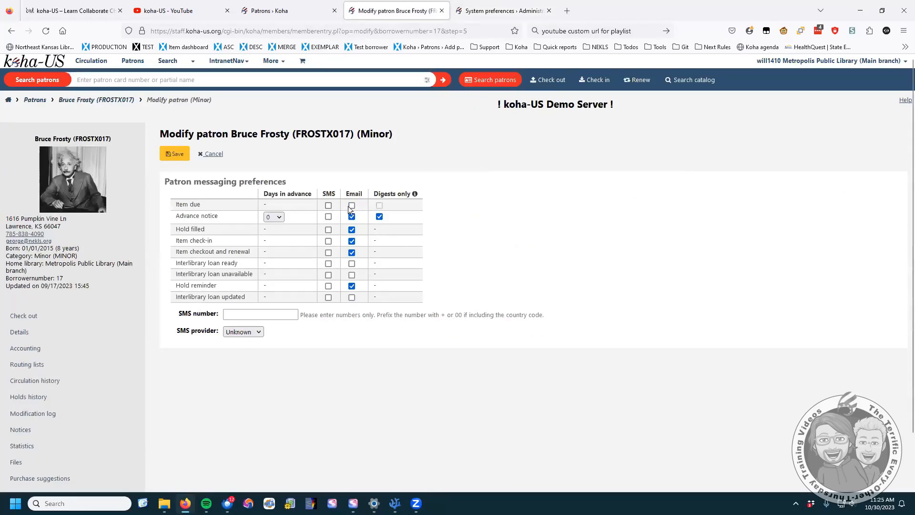
{"action": "mouse_move", "coordinate": [380, 206]}
{"action": "left_click", "coordinate": [351, 217]}
{"action": "left_click", "coordinate": [328, 217]}
{"action": "left_click", "coordinate": [180, 159]}
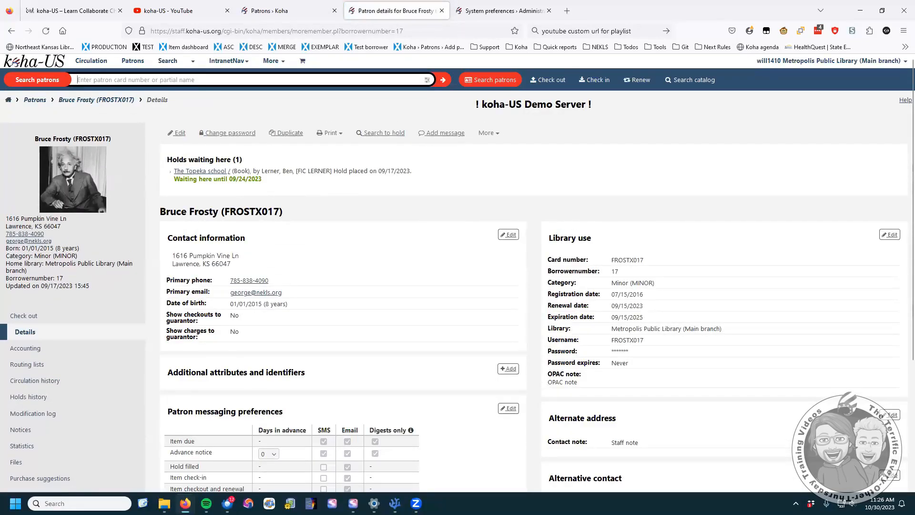
- Untick SMS for Item due, resave the messaging preferences, then go to the Patrons search page
{"action": "scroll", "coordinate": [499, 315], "scroll_direction": "down", "scroll_amount": 4}
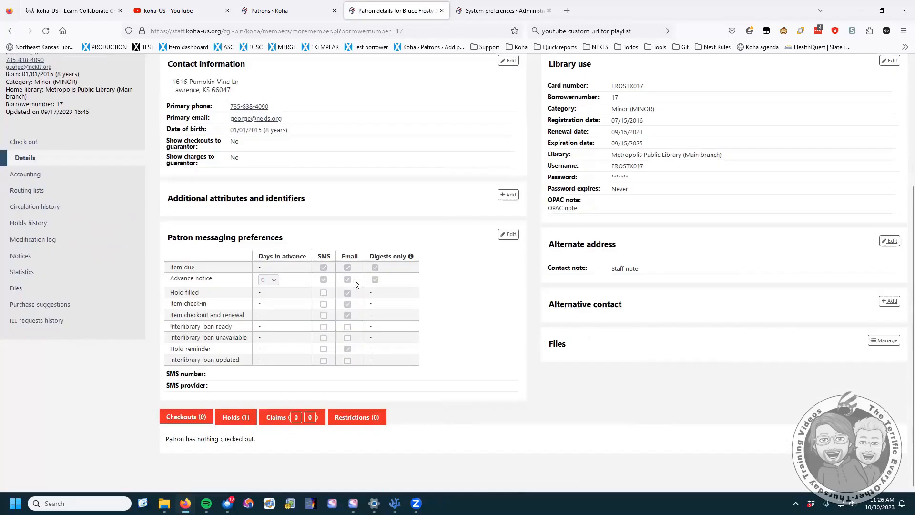
{"action": "left_click", "coordinate": [508, 234]}
{"action": "left_click", "coordinate": [328, 205]}
{"action": "left_click", "coordinate": [175, 153]}
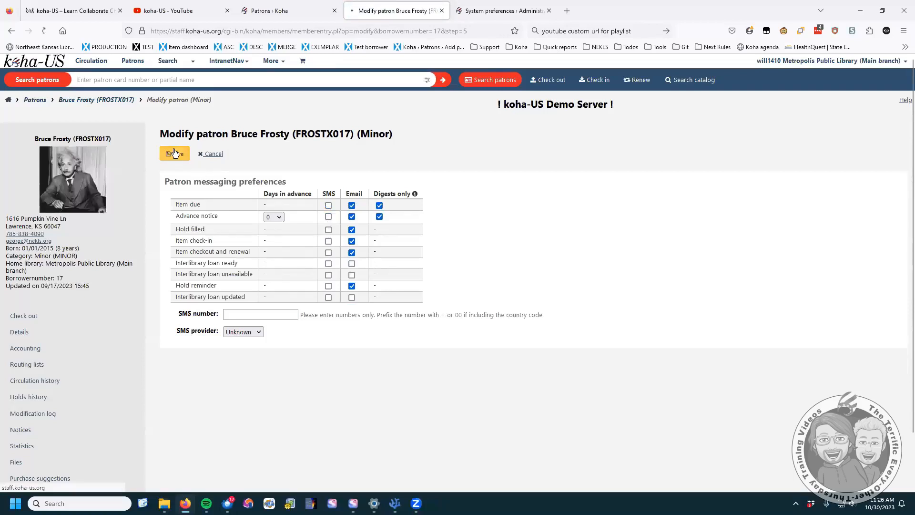
{"action": "left_click", "coordinate": [487, 10]}
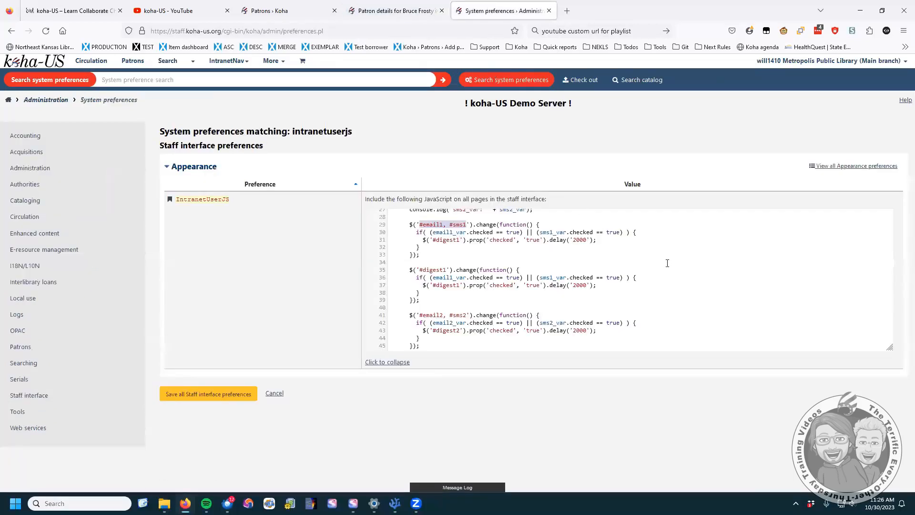
{"action": "left_click", "coordinate": [280, 11]}
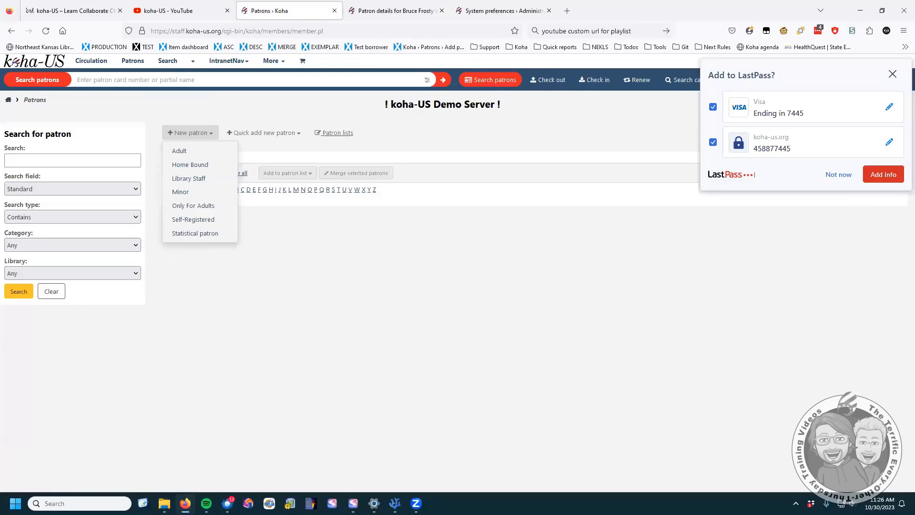